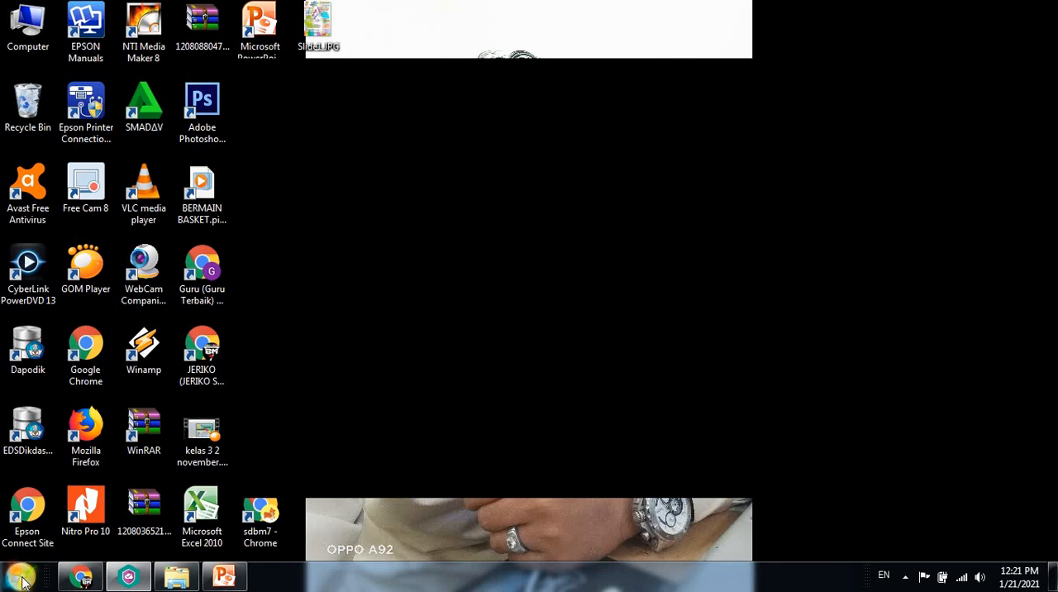
Open Paint from the Windows Accessories and maximize its window
left_click(20, 577)
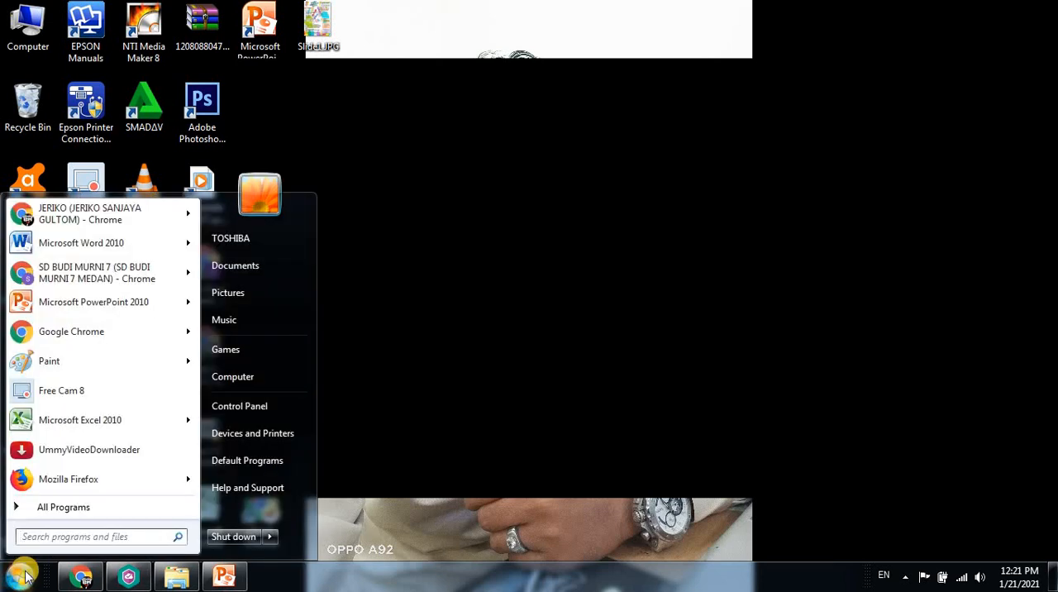
left_click(91, 511)
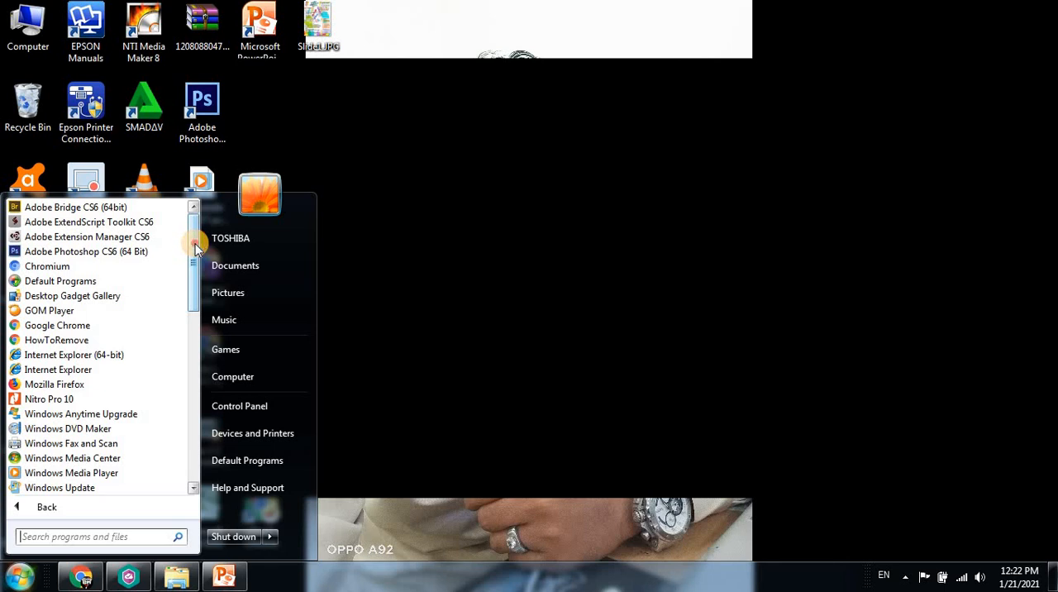
left_click_drag(195, 244, 185, 329)
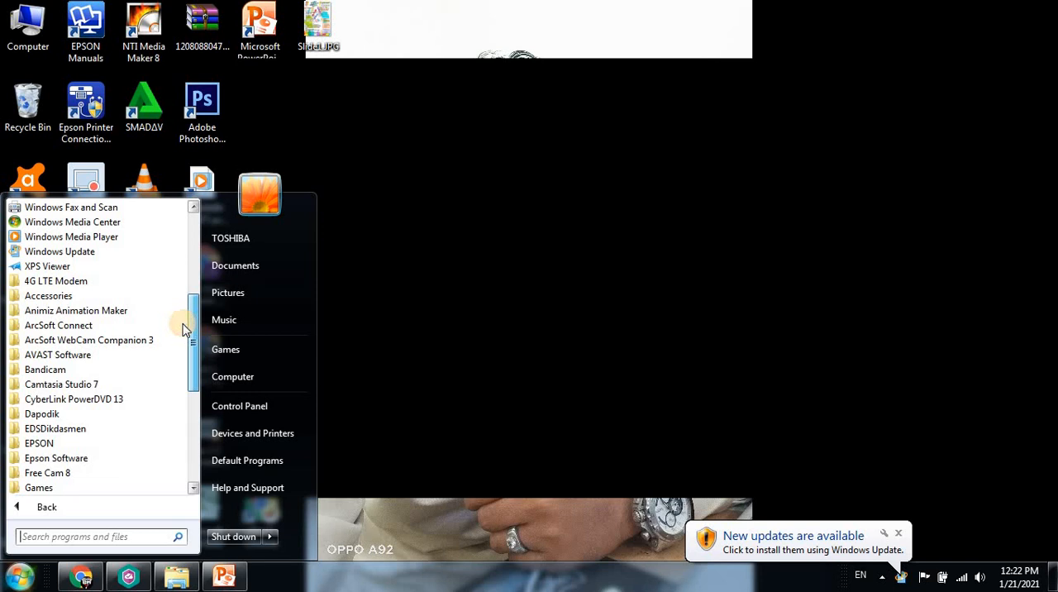
left_click(94, 296)
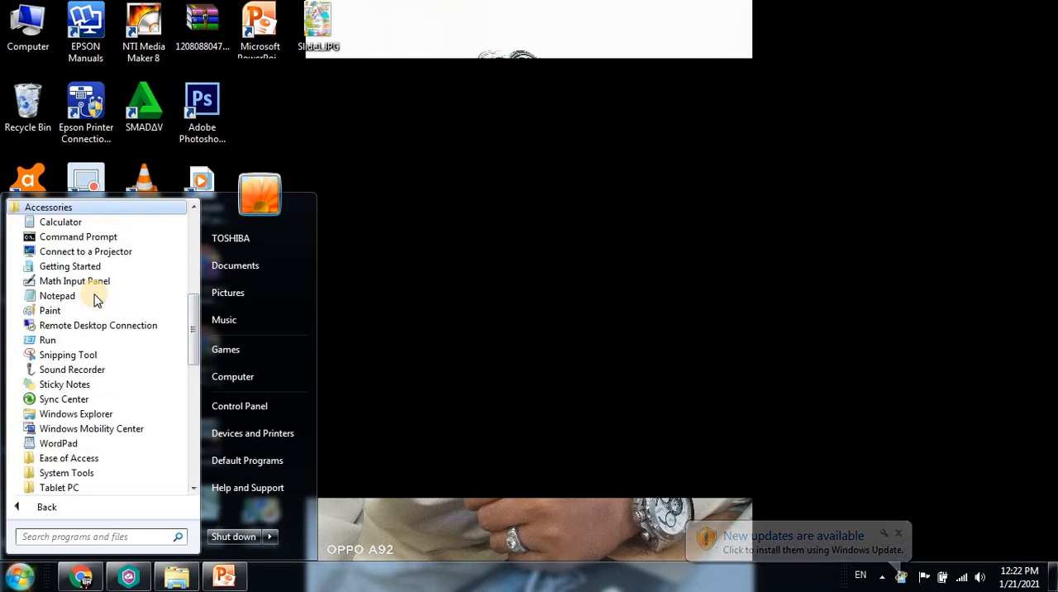
left_click(52, 311)
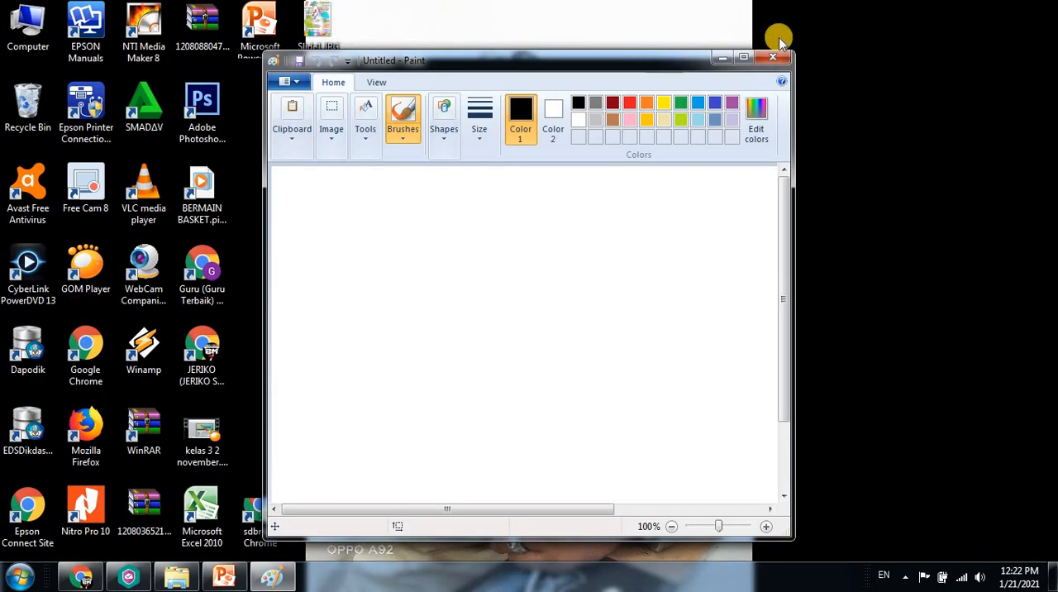
left_click(745, 59)
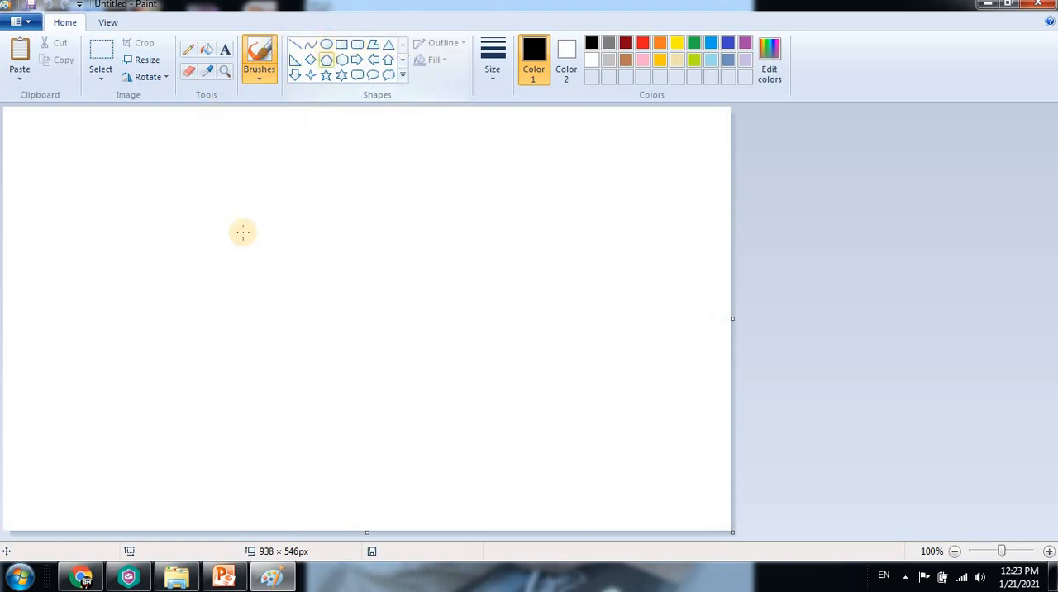
Draw a straight horizontal black line about 142 px long near the canvas's upper-left corner
left_click(270, 159)
key("ctrl+z")
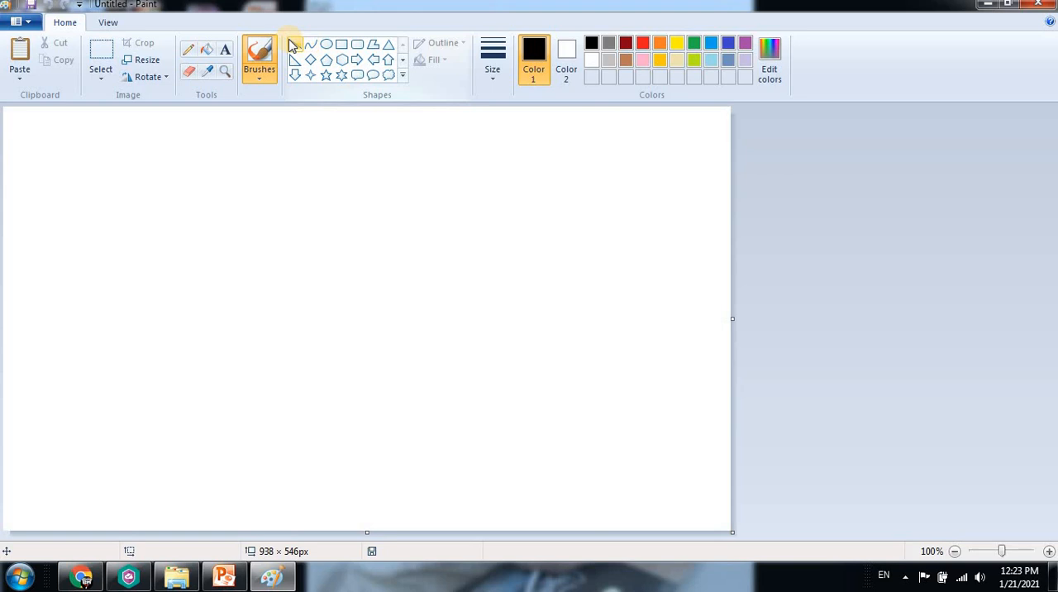
left_click(294, 43)
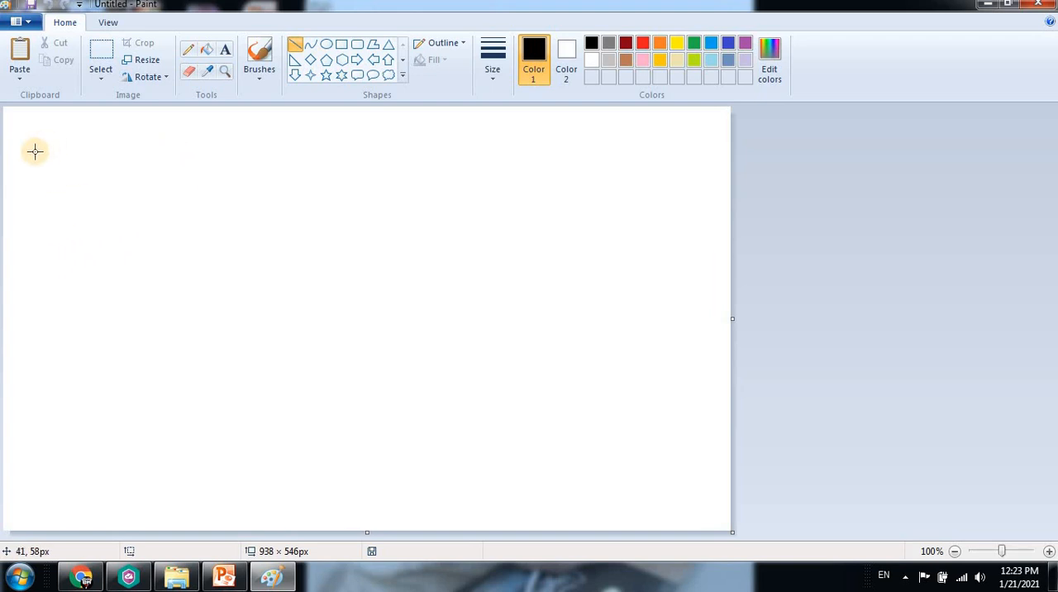
left_click(294, 47)
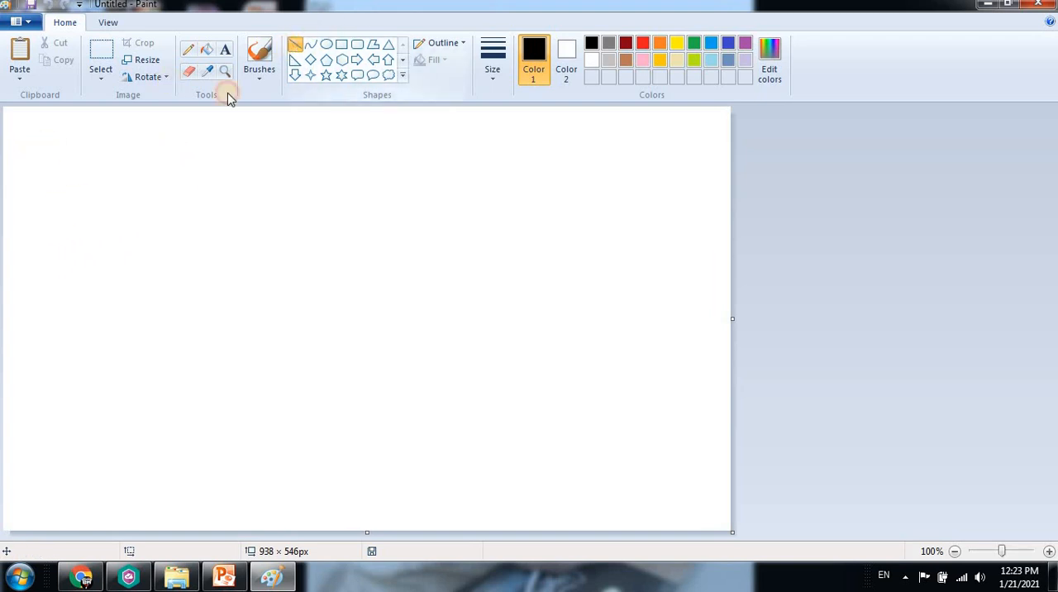
left_click(30, 132)
left_click_drag(31, 131, 355, 143)
left_click_drag(356, 242, 407, 132)
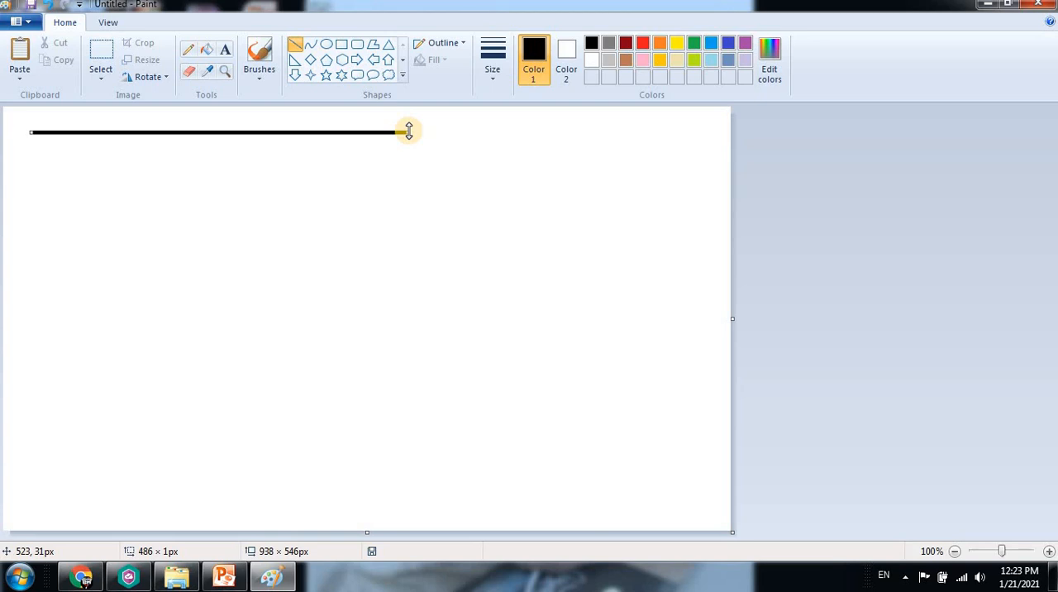
left_click_drag(402, 129, 141, 133)
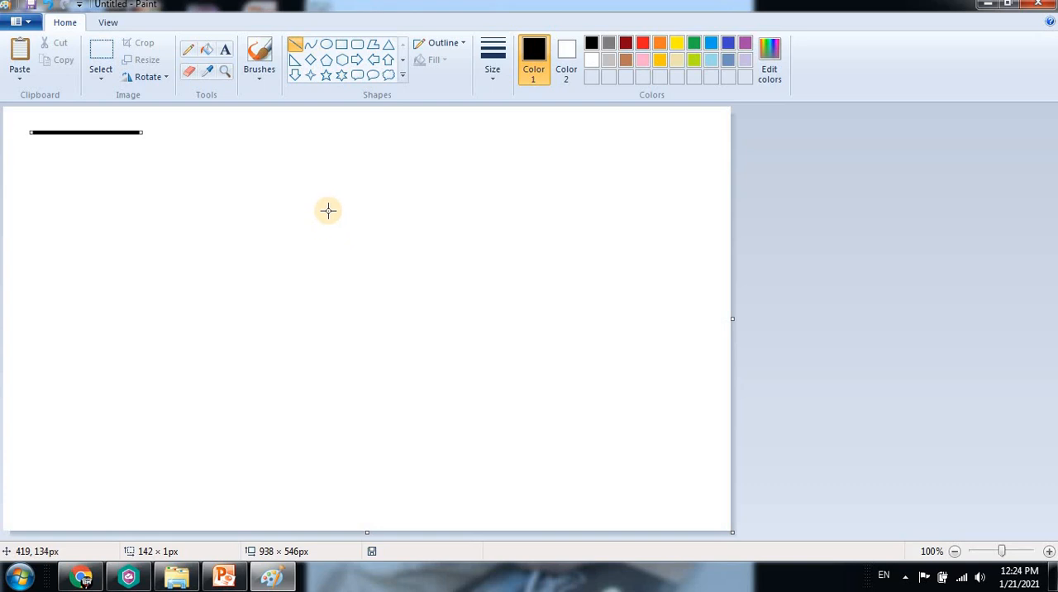
Draw a curve about 311 px wide below the straight line, bending it downward at two points into a smooth bowl shape
left_click(316, 43)
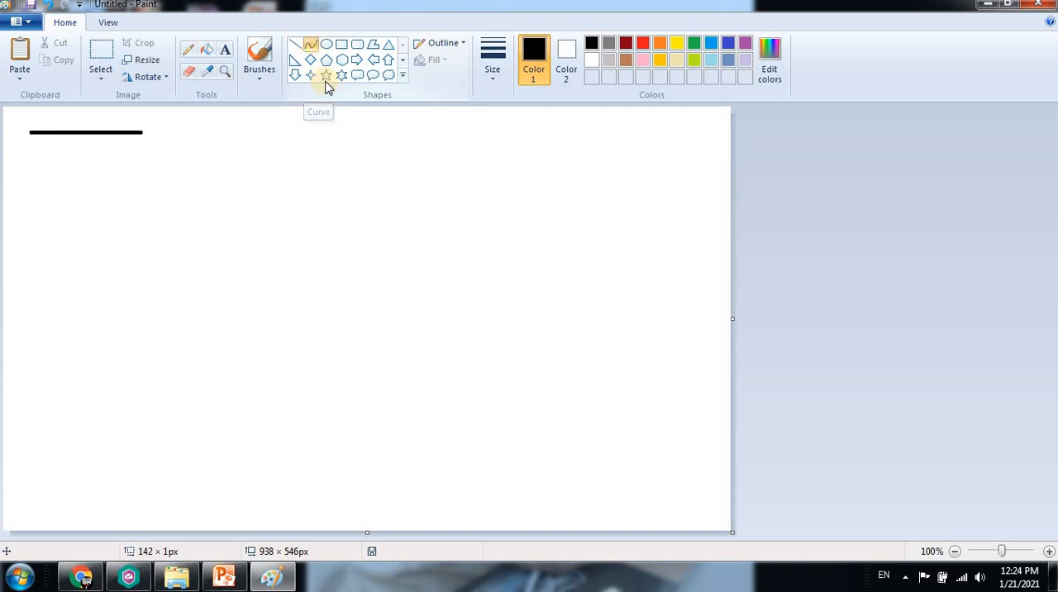
left_click(33, 165)
left_click_drag(33, 165, 273, 165)
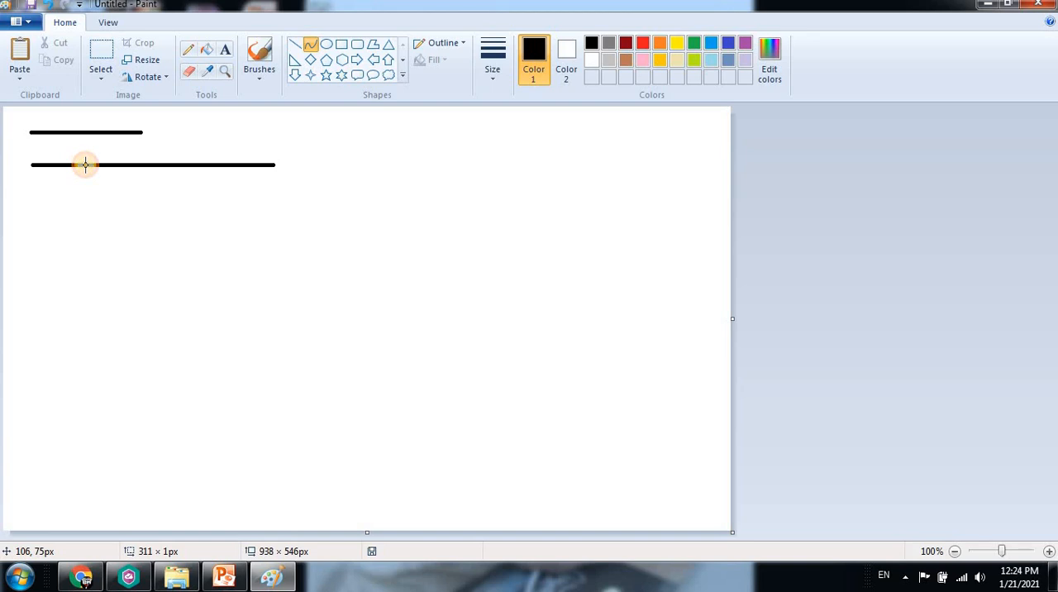
left_click_drag(86, 165, 79, 246)
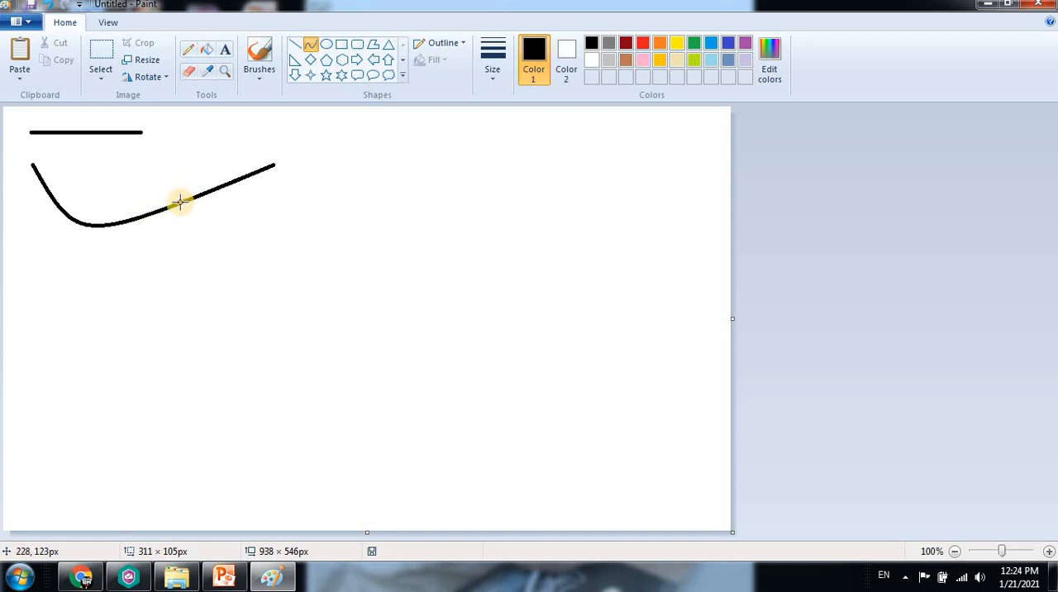
left_click_drag(180, 201, 186, 252)
left_click(459, 275)
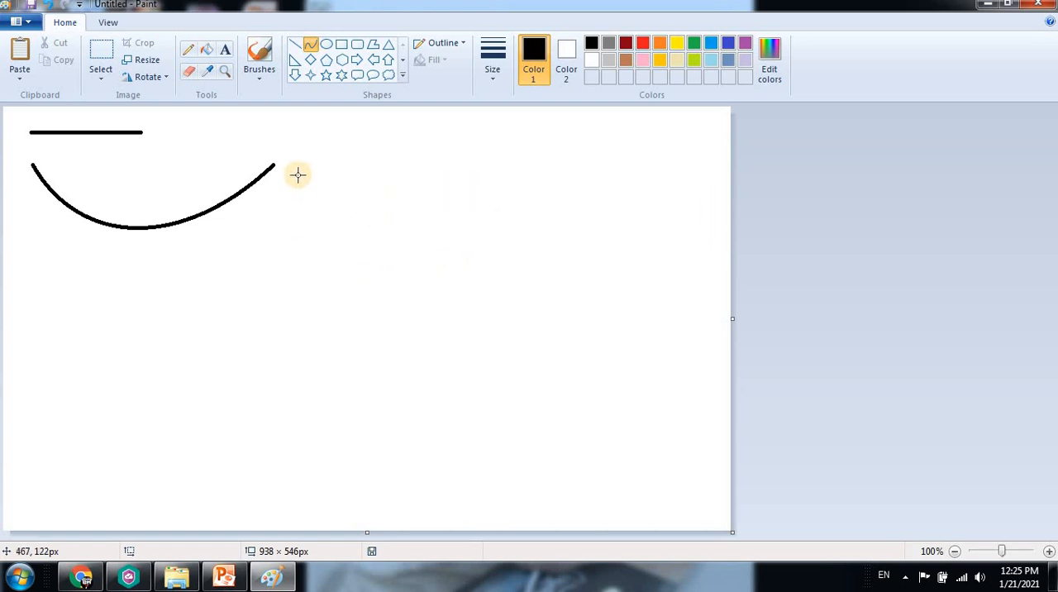
Draw a nearly circular oval about 347 × 336 px to the right of the straight line, overlapping the curve
left_click(326, 47)
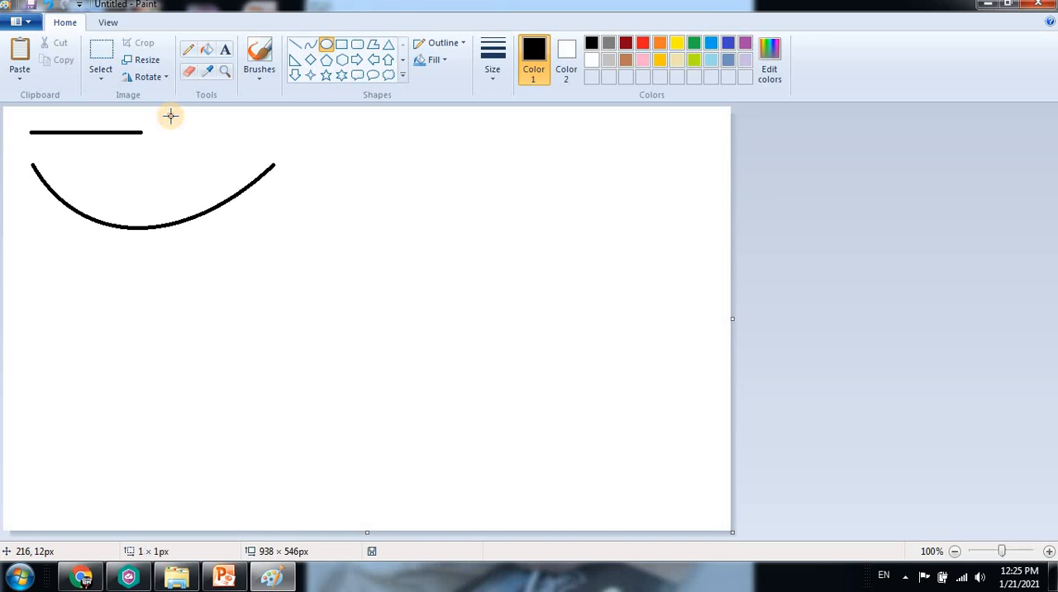
left_click_drag(170, 115, 277, 146)
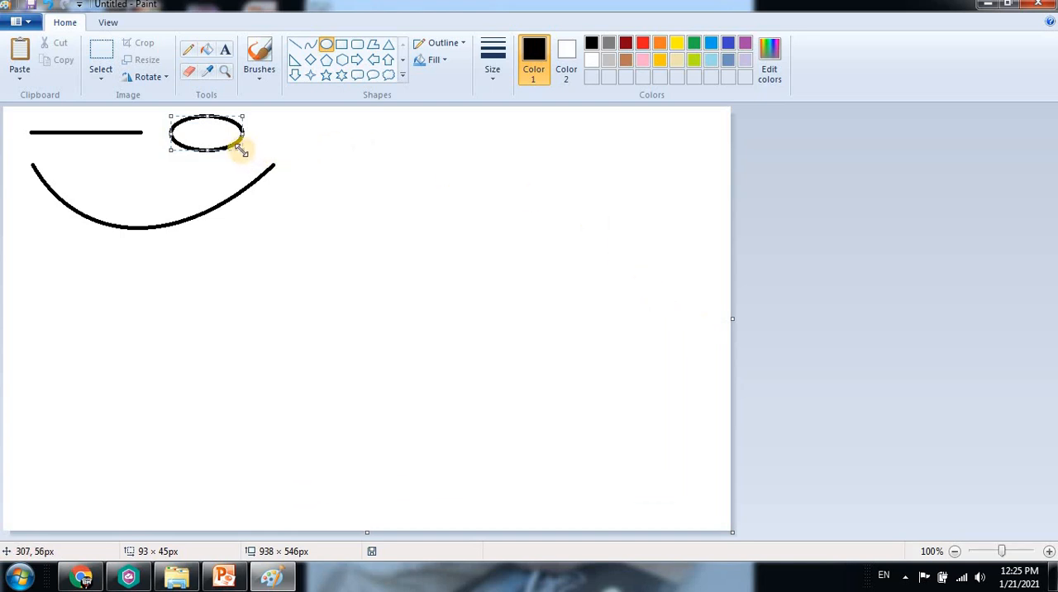
left_click(395, 147)
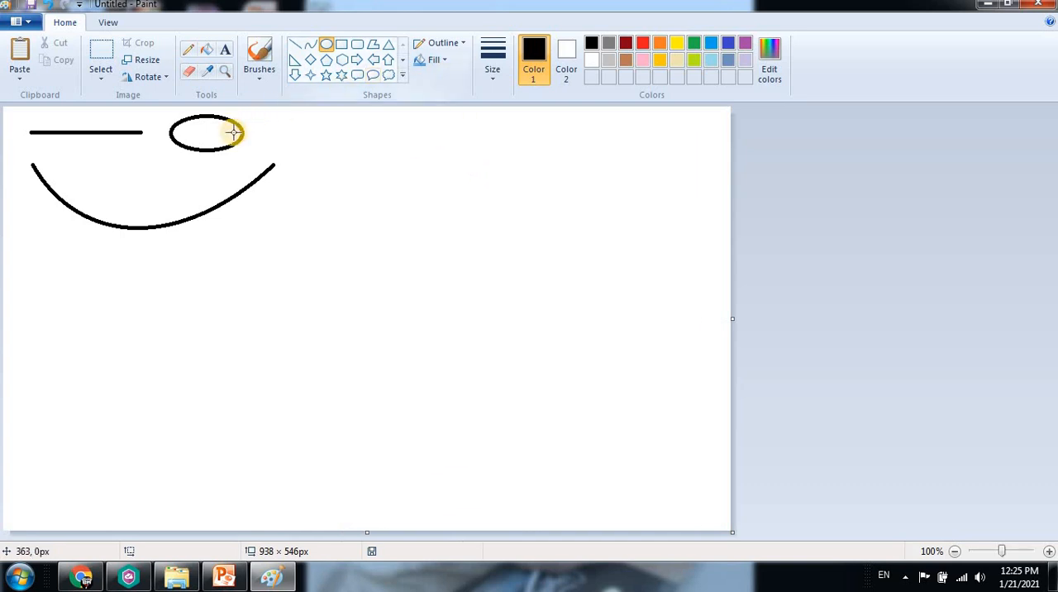
key("ctrl+z")
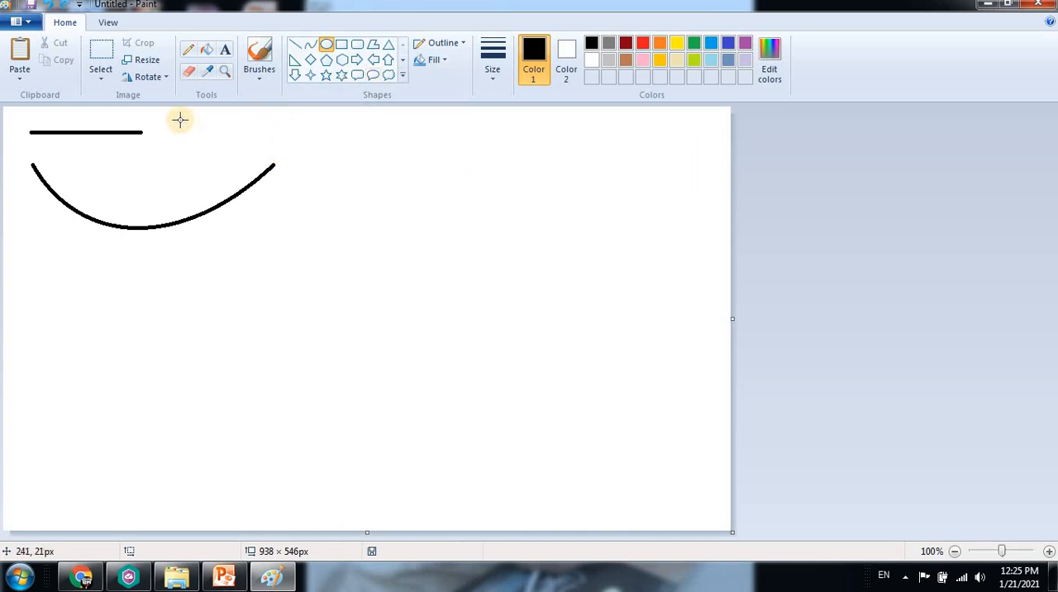
left_click_drag(165, 115, 251, 171)
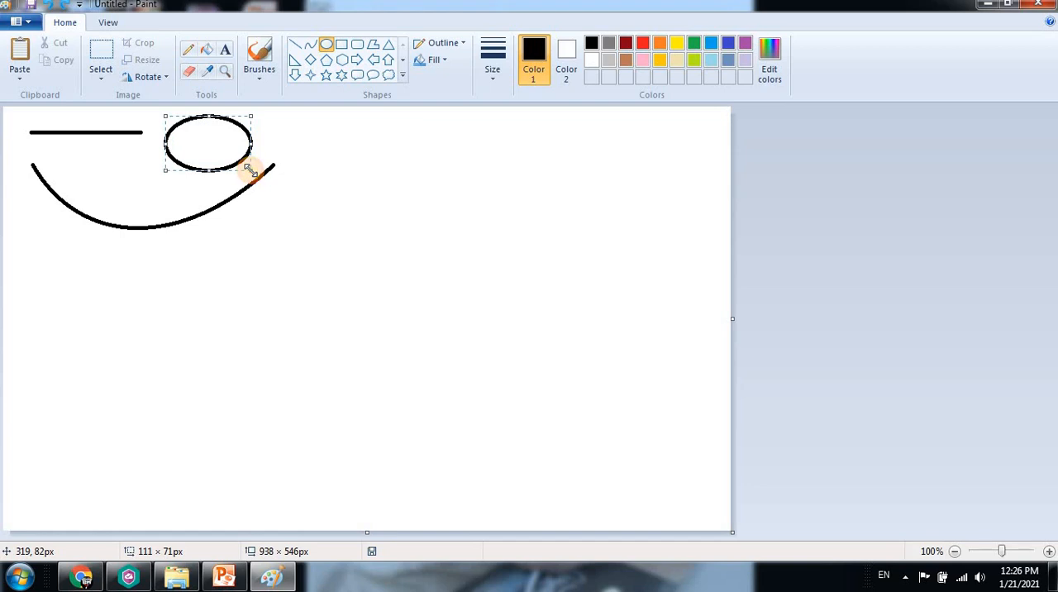
left_click_drag(251, 170, 435, 376)
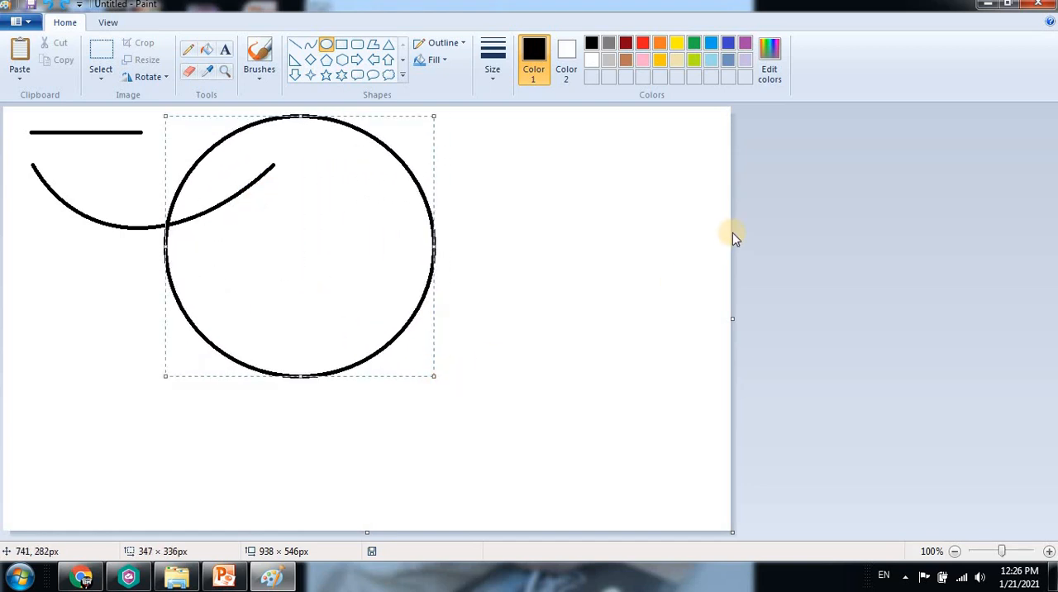
left_click(538, 213)
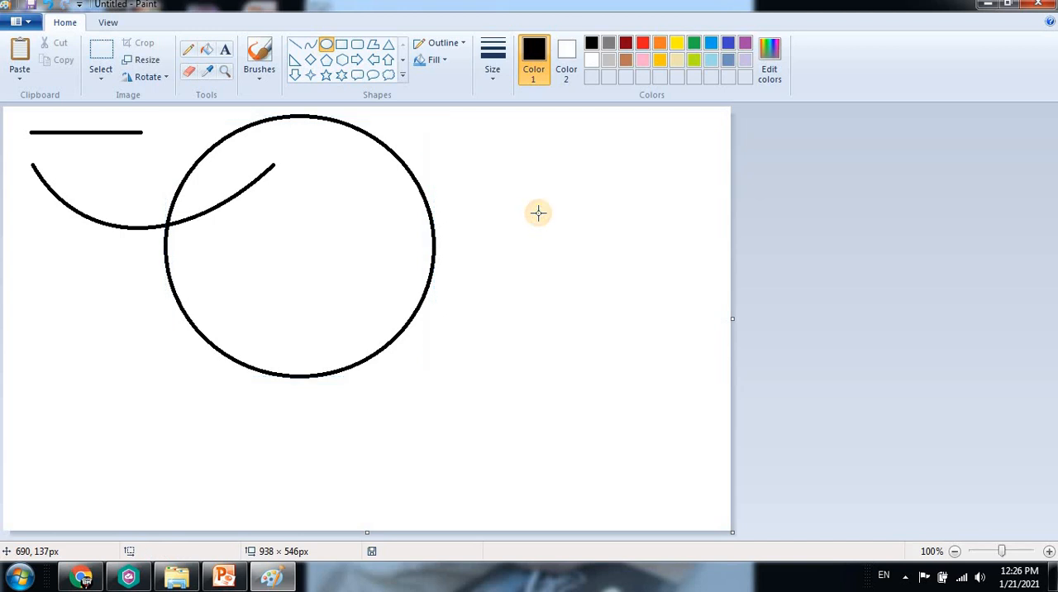
Draw a rectangle to the right of the circle and enlarge it to about 294 × 164 px
left_click(344, 53)
left_click_drag(458, 123, 542, 181)
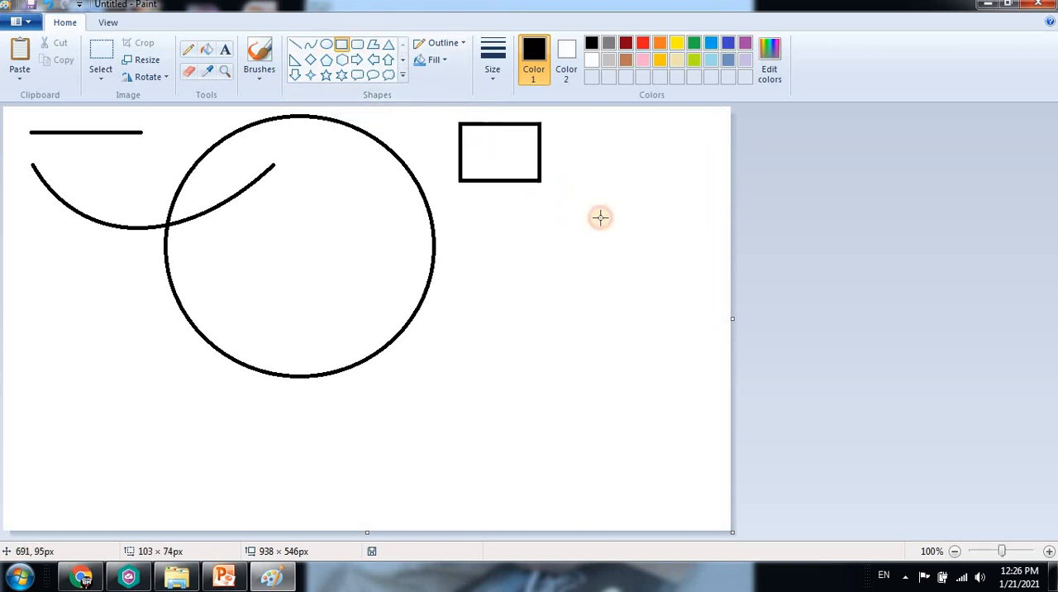
left_click_drag(600, 217, 688, 250)
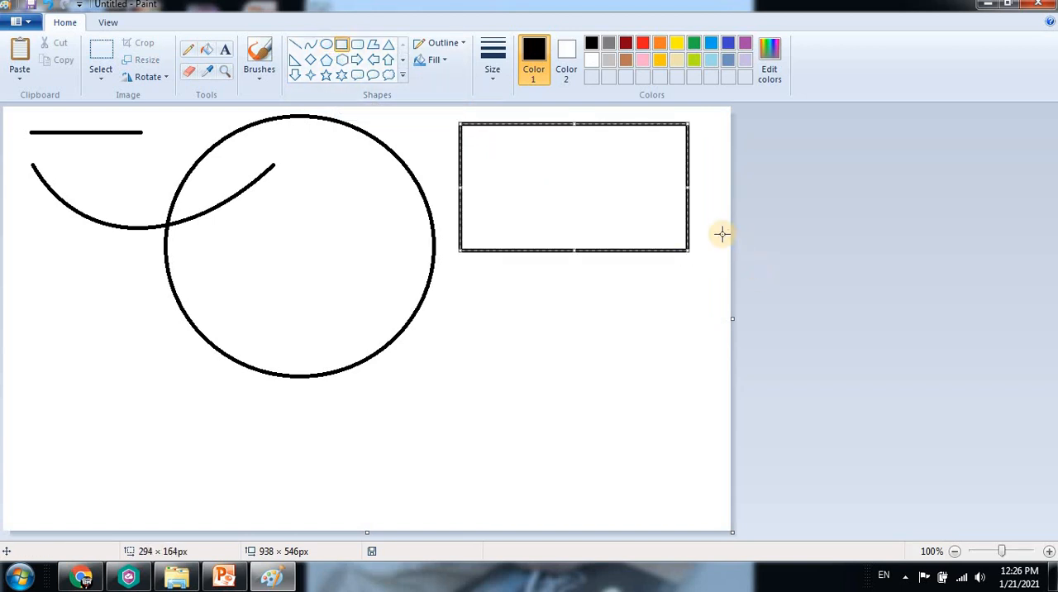
left_click(715, 197)
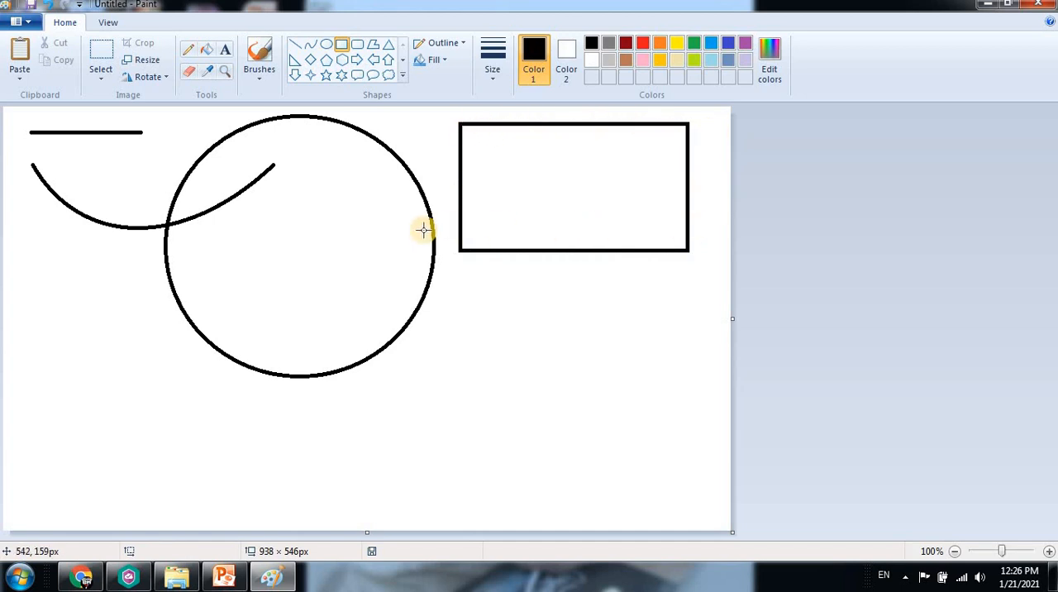
Draw a rounded rectangle about 296 × 179 px directly below the plain rectangle
left_click(356, 45)
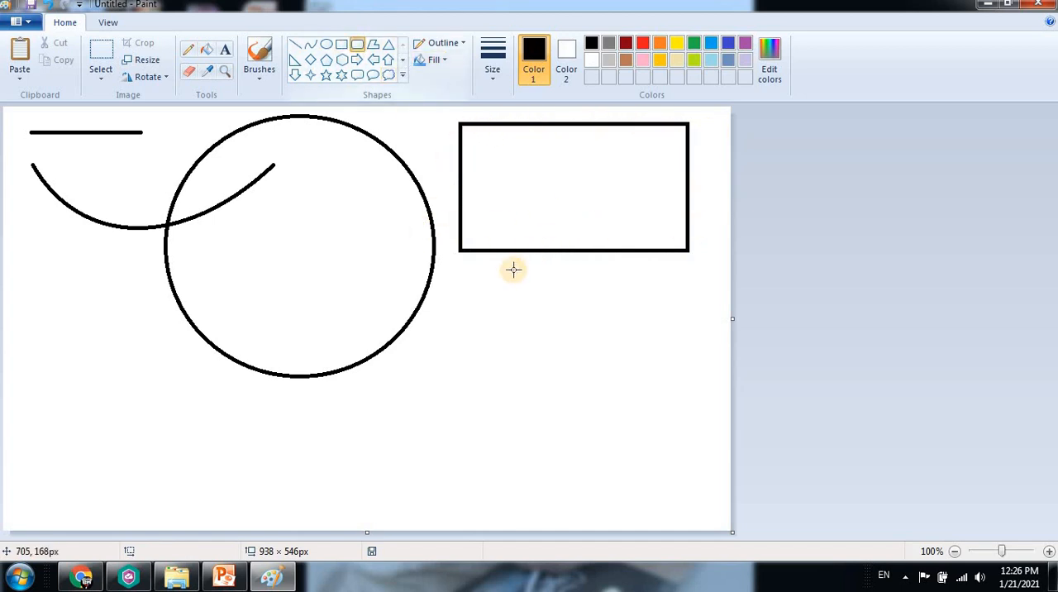
left_click_drag(461, 262, 690, 400)
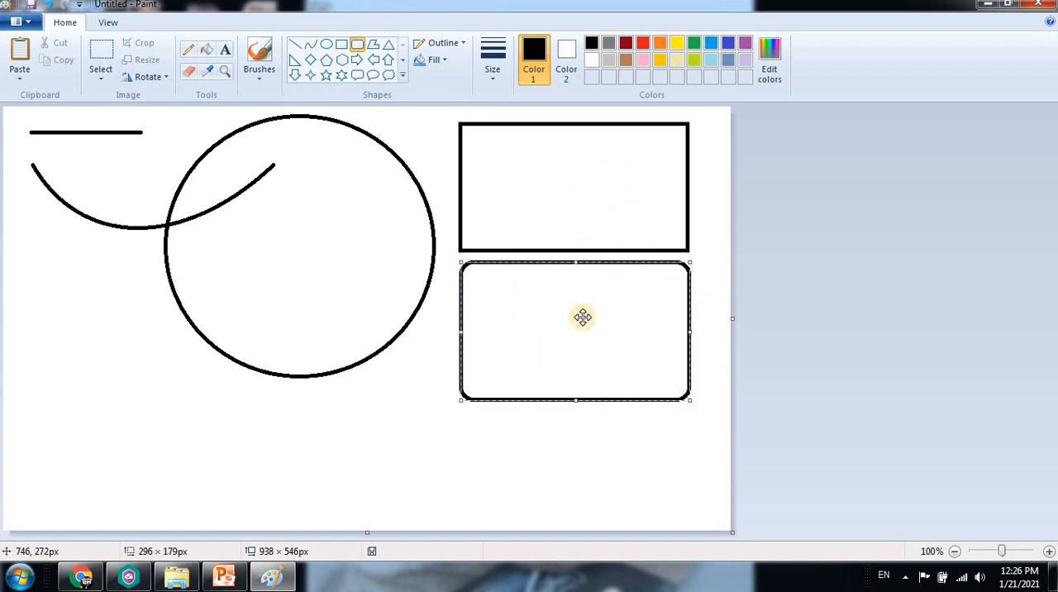
left_click(709, 196)
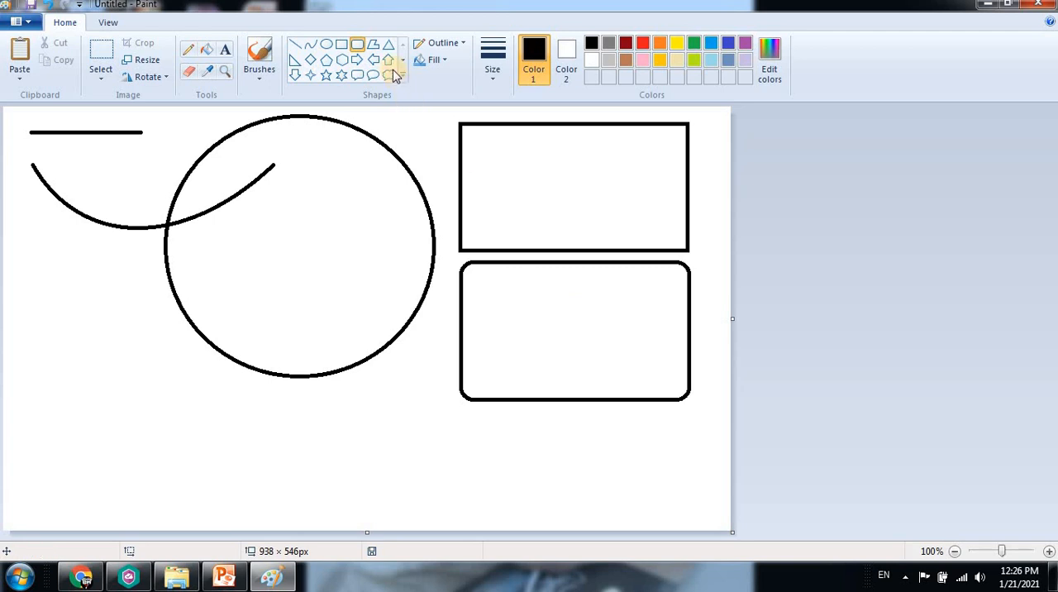
Draw a closed irregular polygon with zigzag sides in the canvas's lower-left area, below the curve
left_click(375, 46)
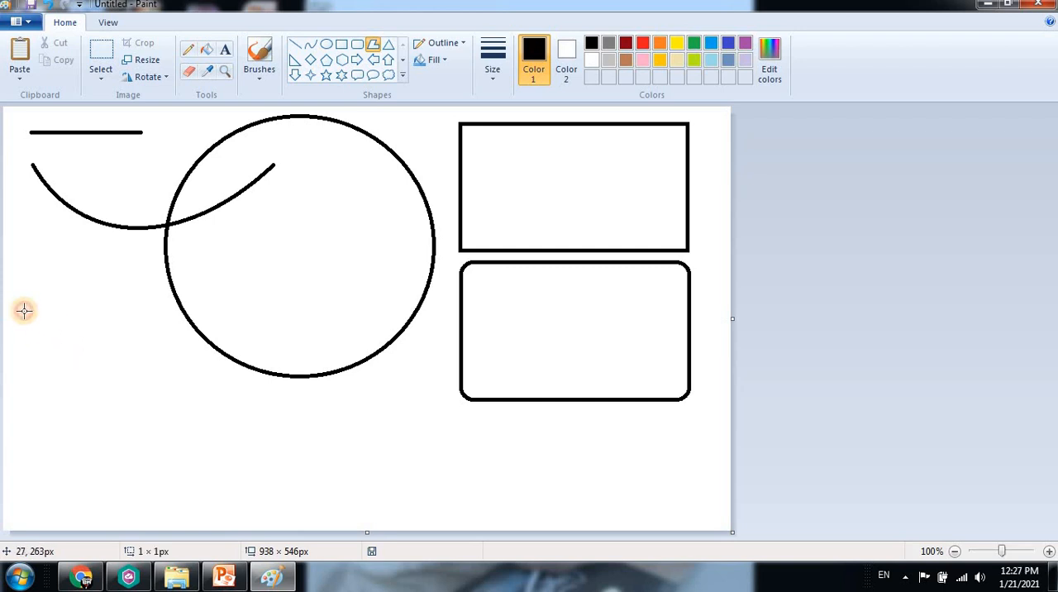
left_click_drag(23, 310, 102, 331)
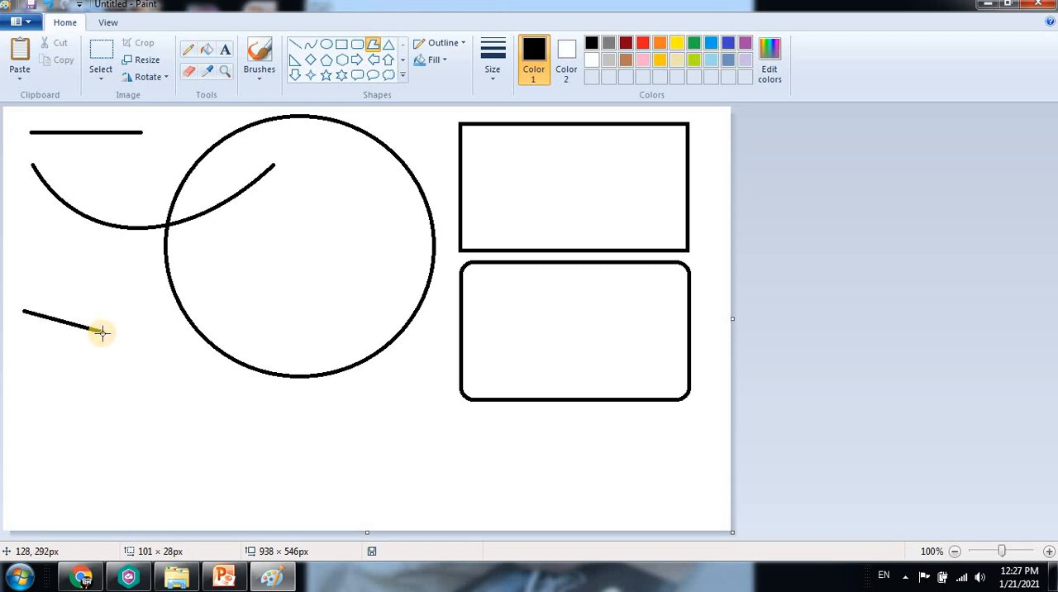
left_click_drag(102, 332, 132, 408)
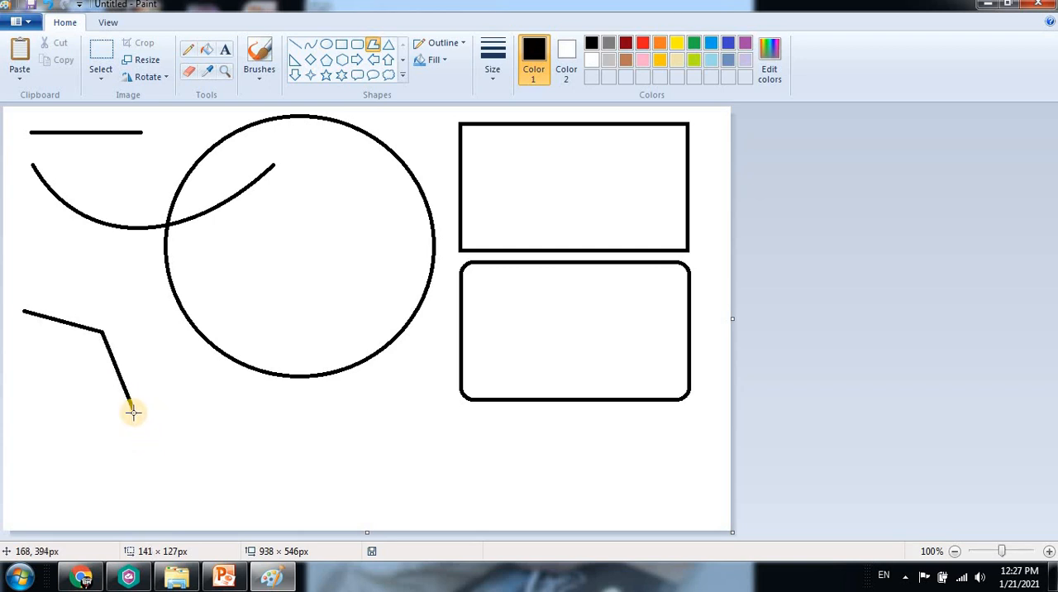
left_click_drag(132, 407, 197, 379)
left_click_drag(210, 439, 202, 489)
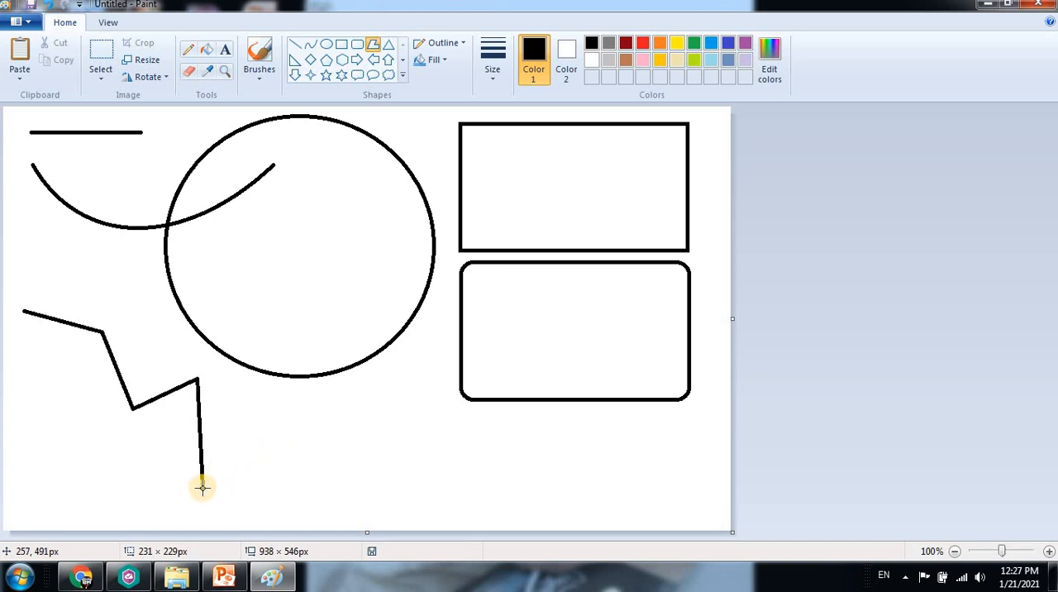
left_click(80, 457)
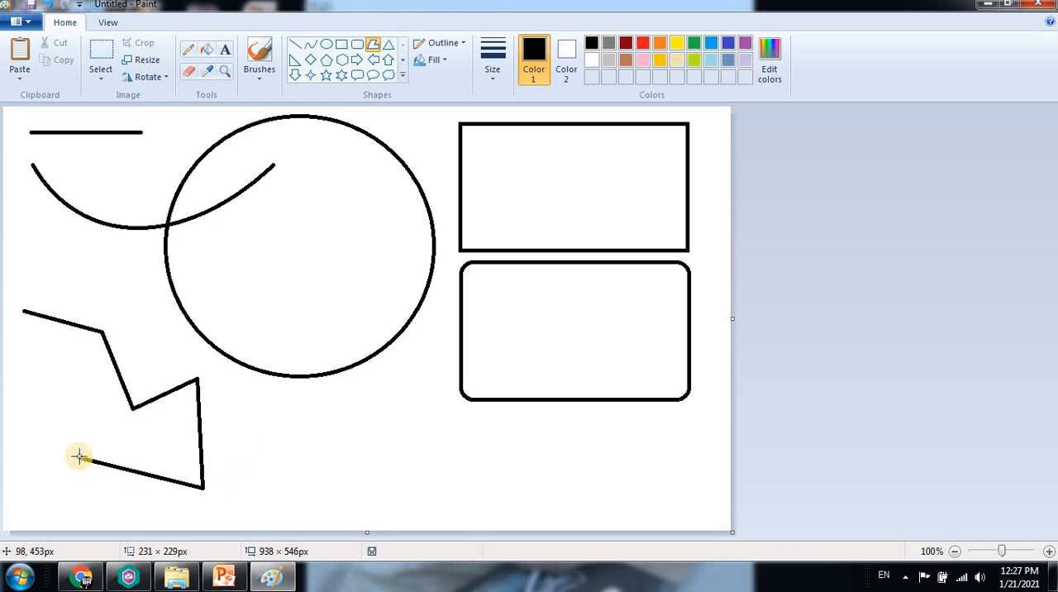
left_click_drag(78, 456, 25, 312)
left_click(360, 472)
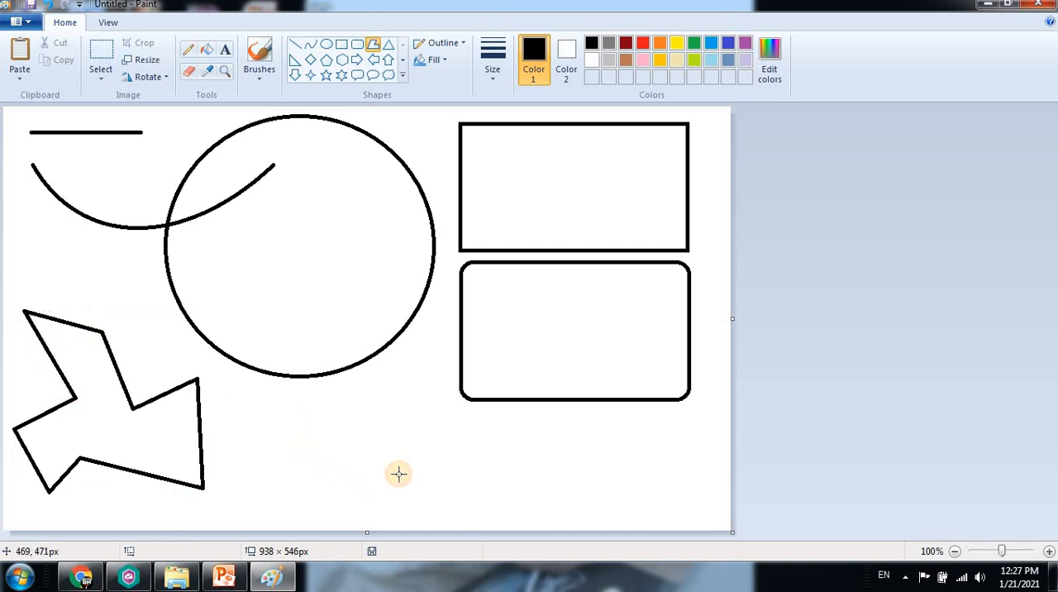
Draw a triangle below the circle, right of the polygon, and enlarge it to about 191 × 159 px
left_click(388, 46)
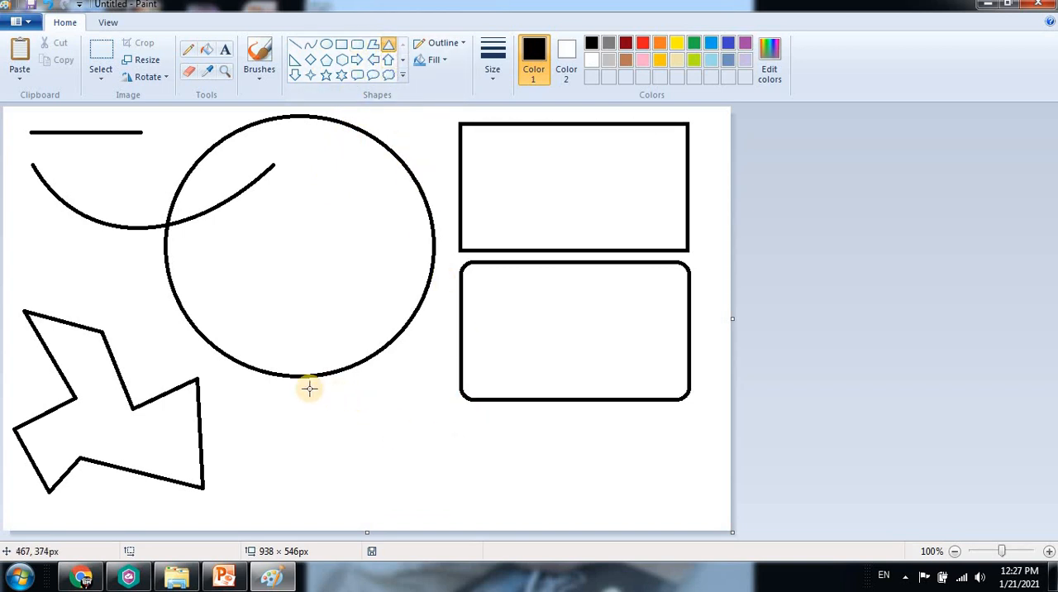
left_click_drag(274, 389, 421, 508)
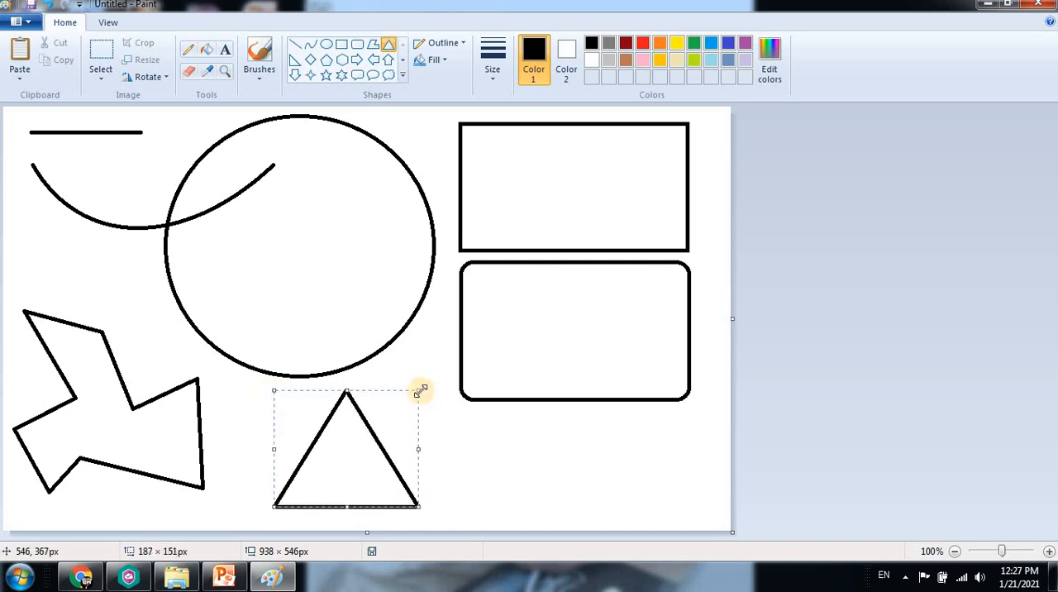
left_click_drag(420, 388, 423, 383)
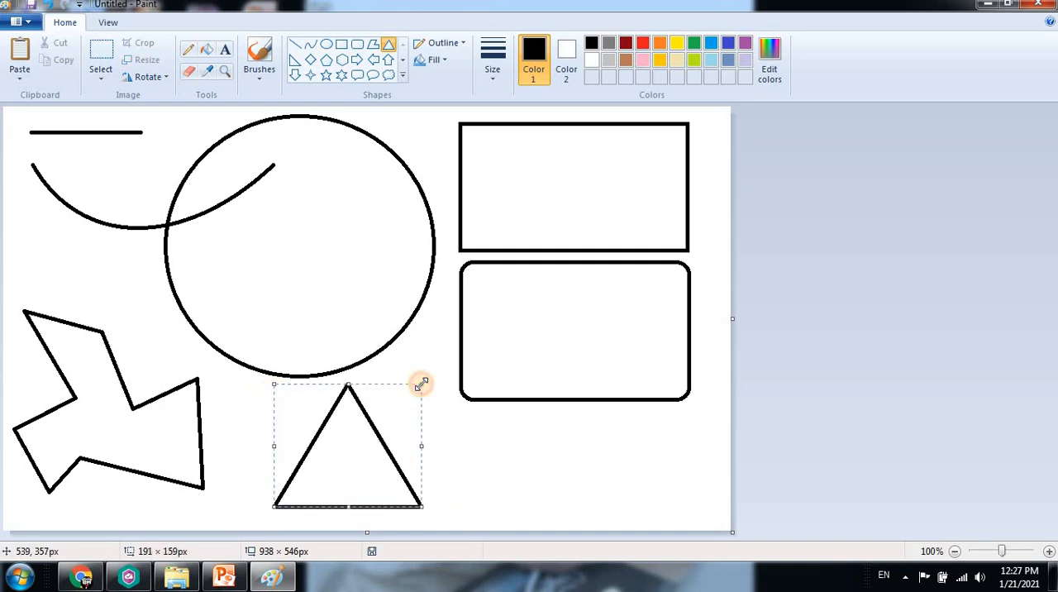
left_click(609, 455)
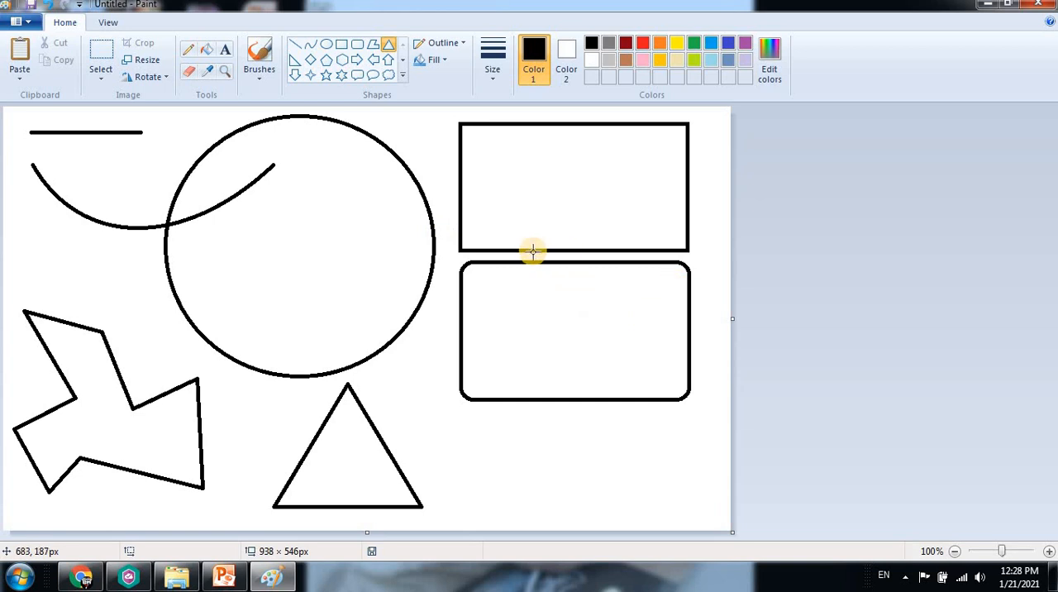
Fill the circle with red using the Fill with color tool
left_click(210, 54)
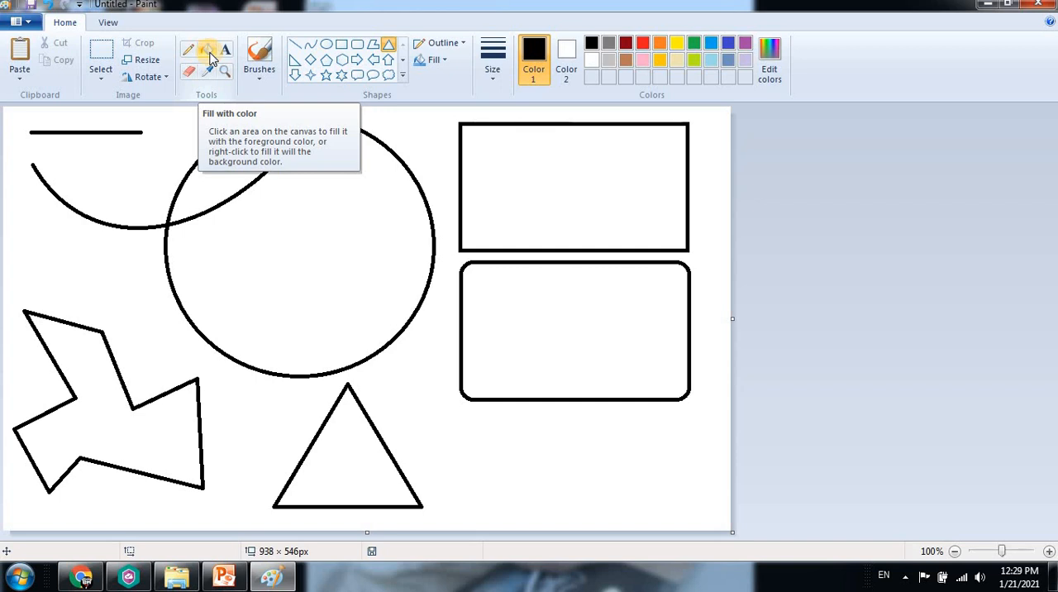
left_click(209, 52)
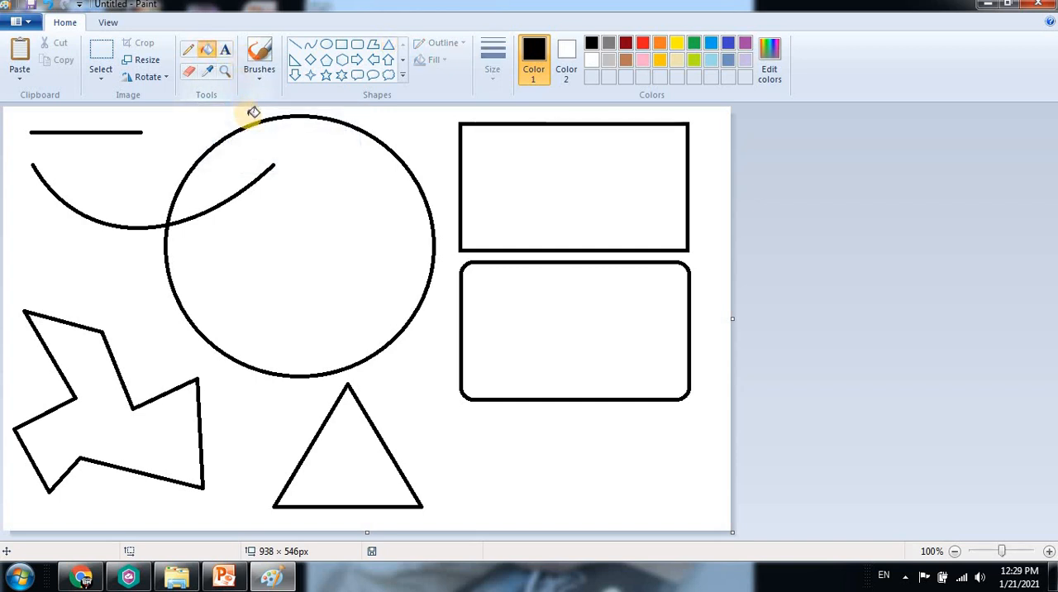
left_click(644, 43)
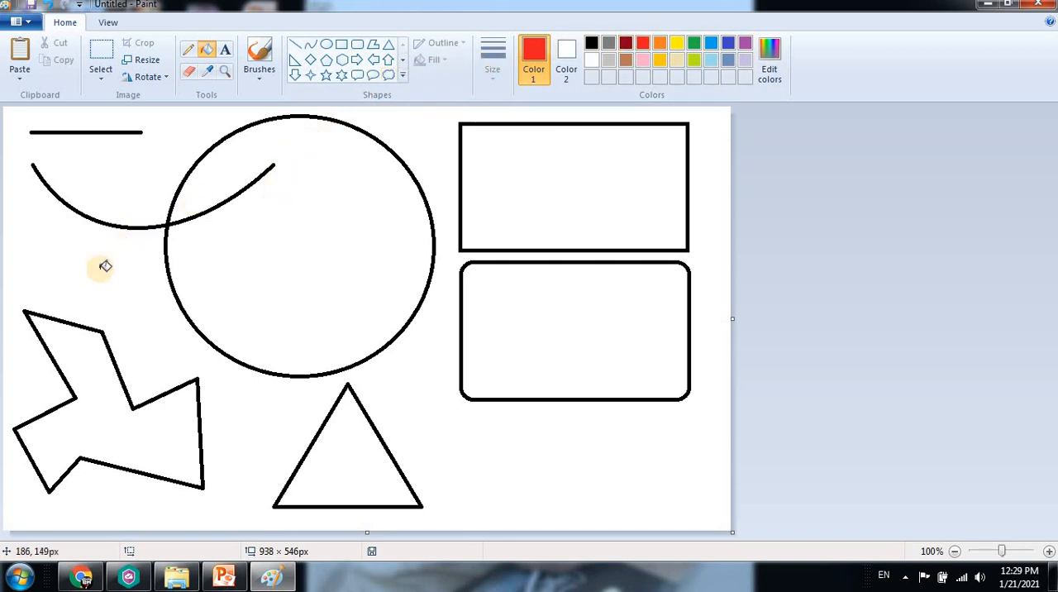
left_click(328, 216)
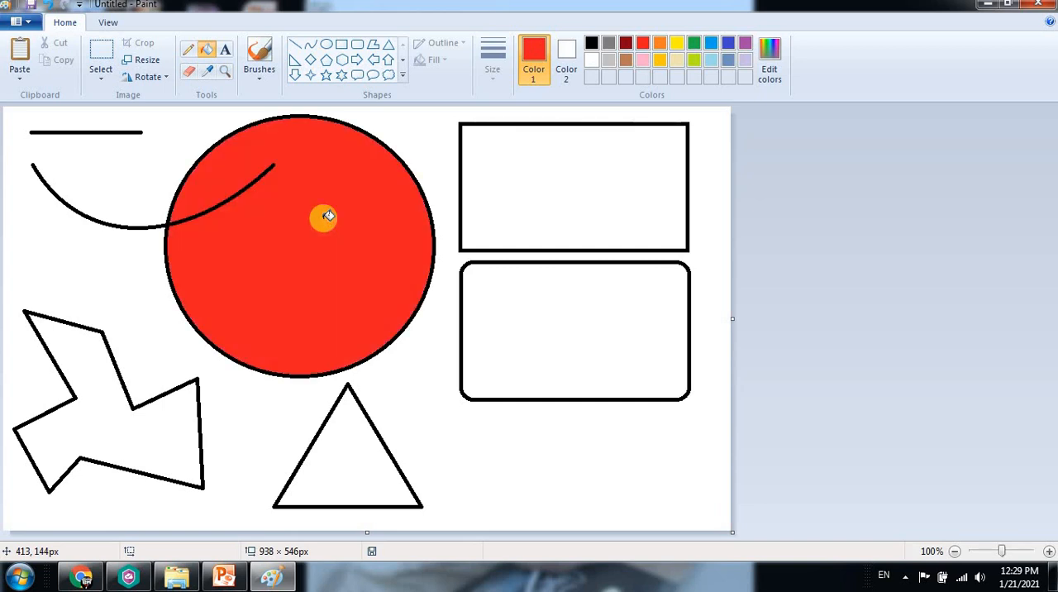
Fill the plain rectangle with orange and the rounded rectangle below it with gold
left_click(666, 45)
left_click(574, 168)
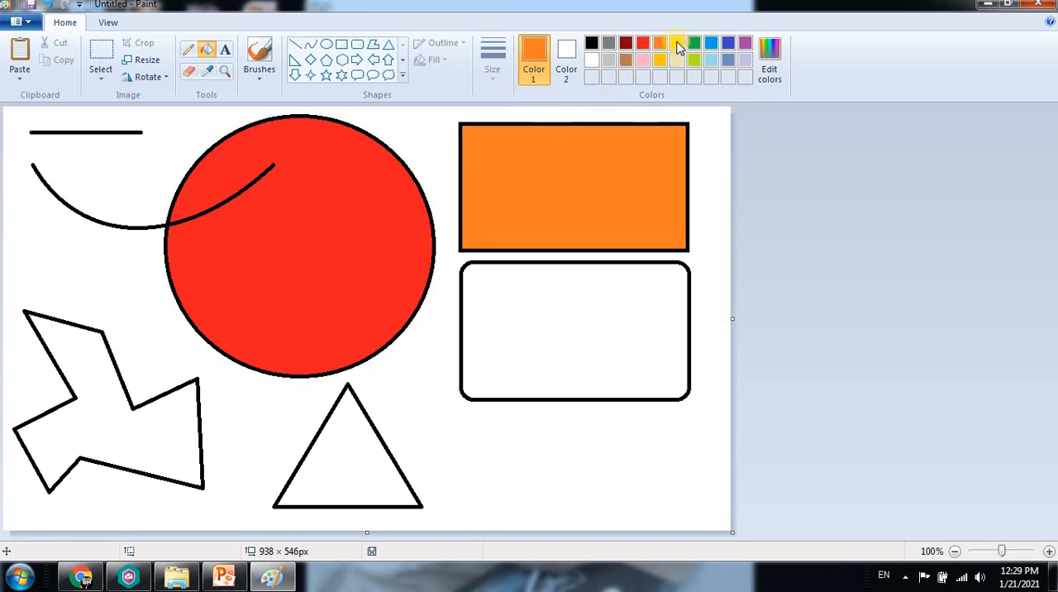
left_click(660, 60)
left_click(563, 279)
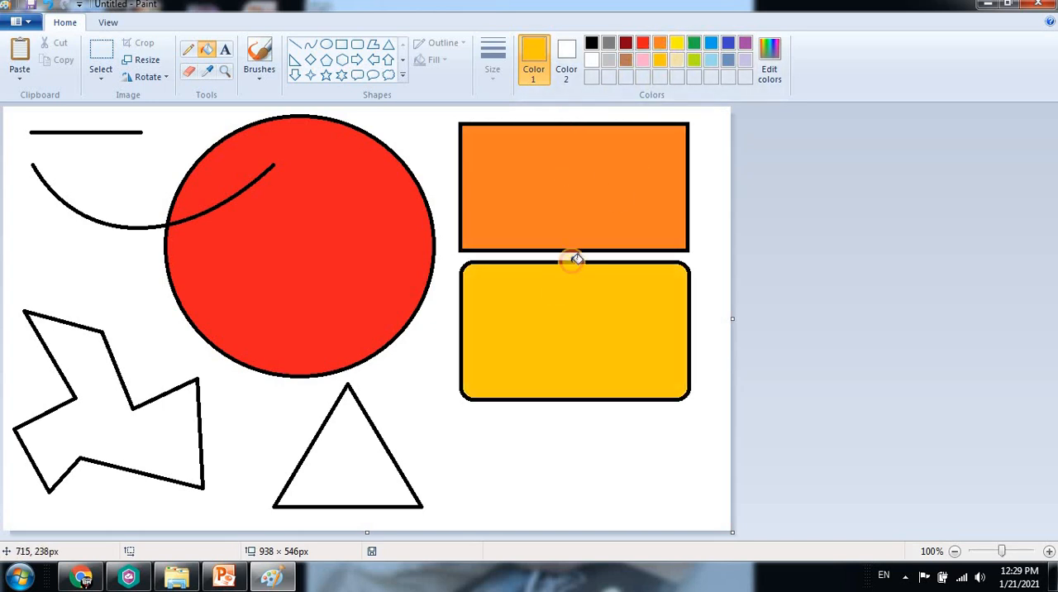
Fill the triangle with green and the zigzag polygon with bright blue
left_click(695, 45)
left_click(359, 439)
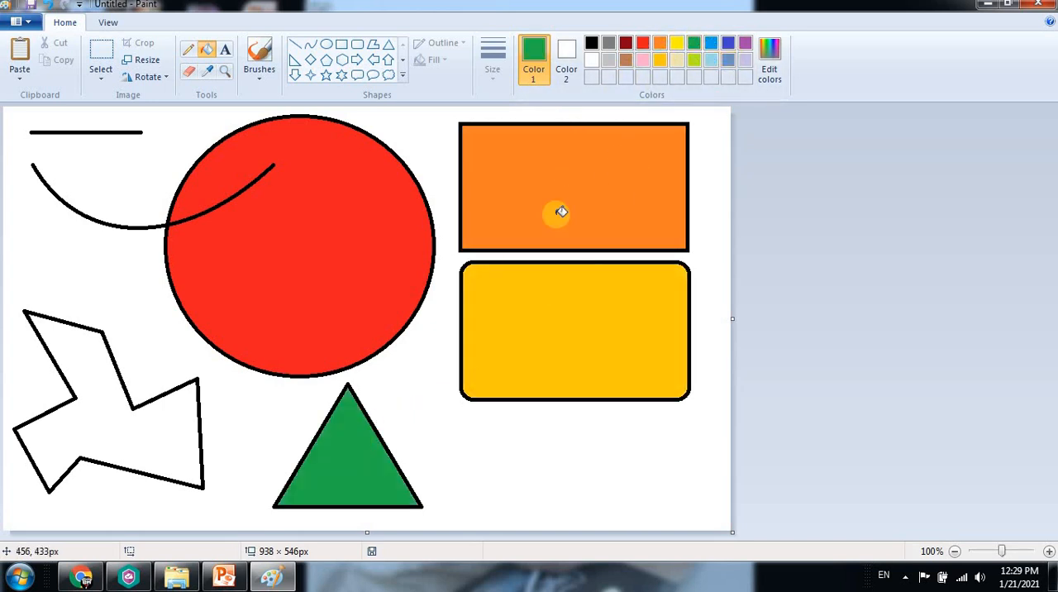
left_click(711, 43)
left_click(186, 445)
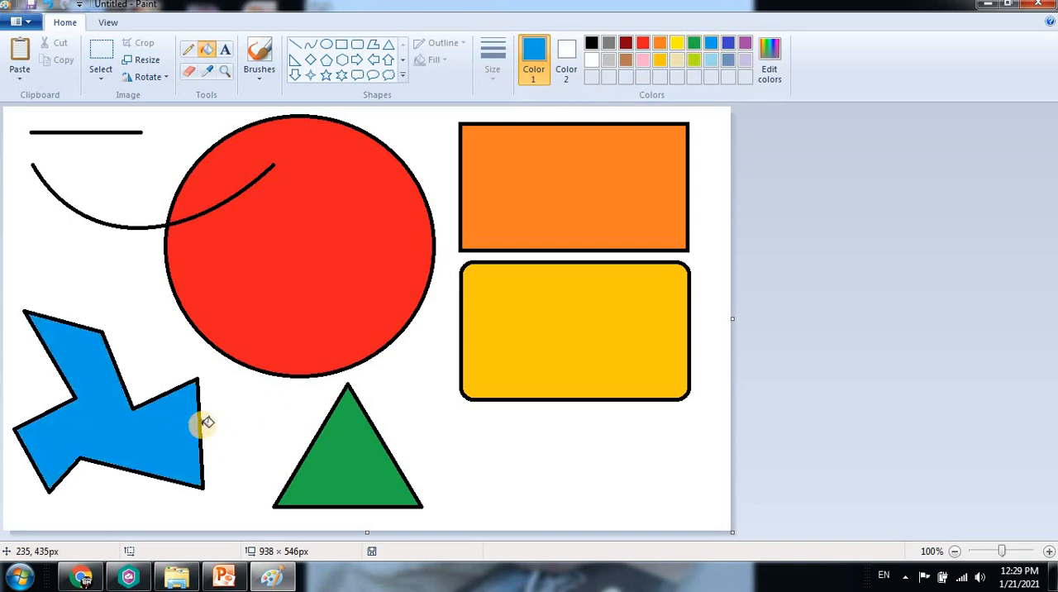
Try light gray and lime as fill colors for the canvas background around the shapes
left_click(745, 43)
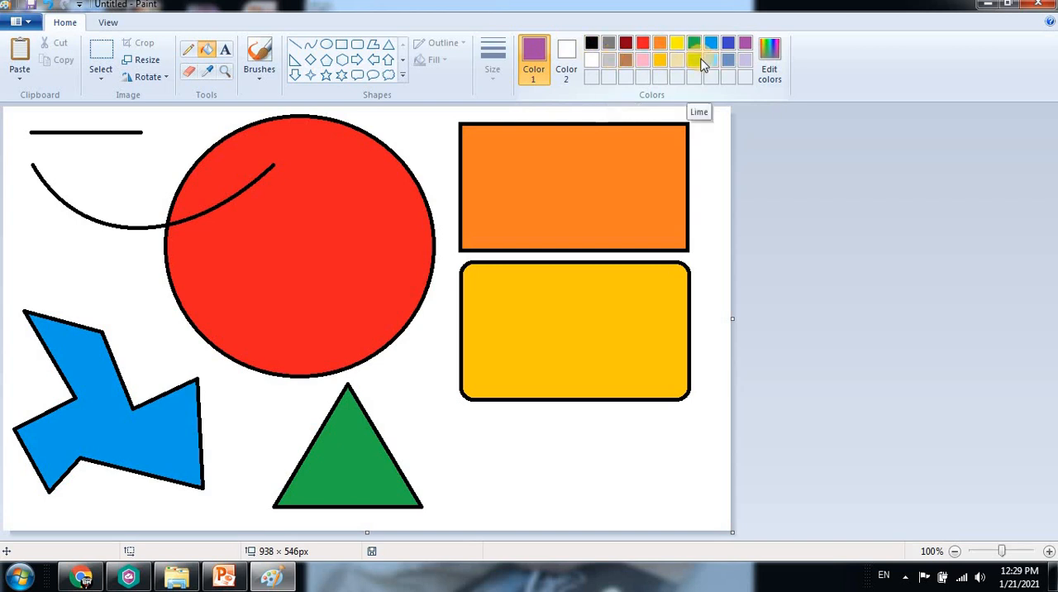
left_click(608, 61)
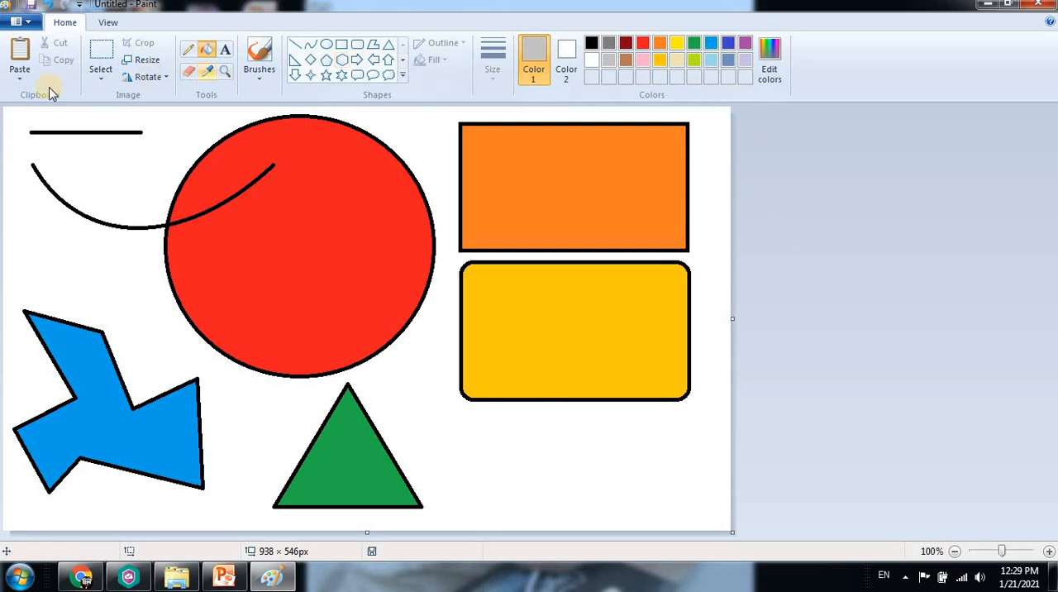
left_click(507, 436)
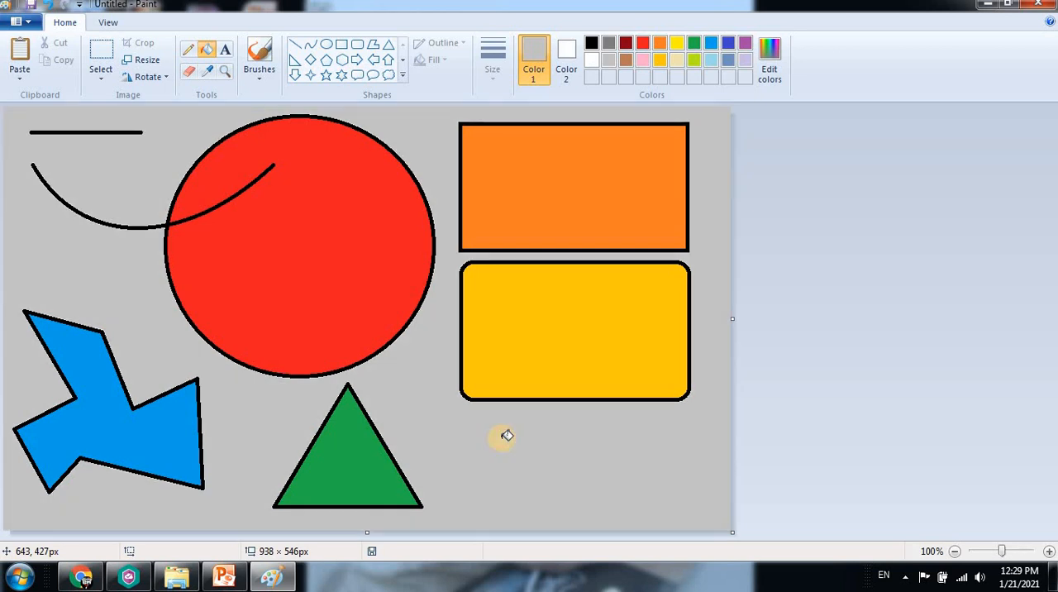
left_click(694, 60)
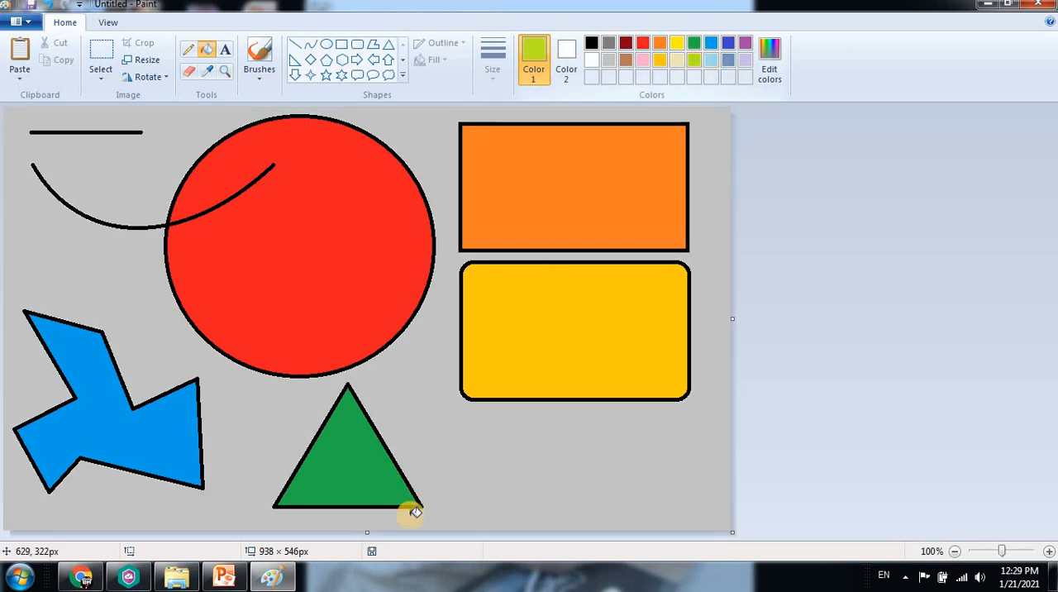
left_click(507, 450)
Fill the canvas background around the shapes with light blue
left_click(709, 59)
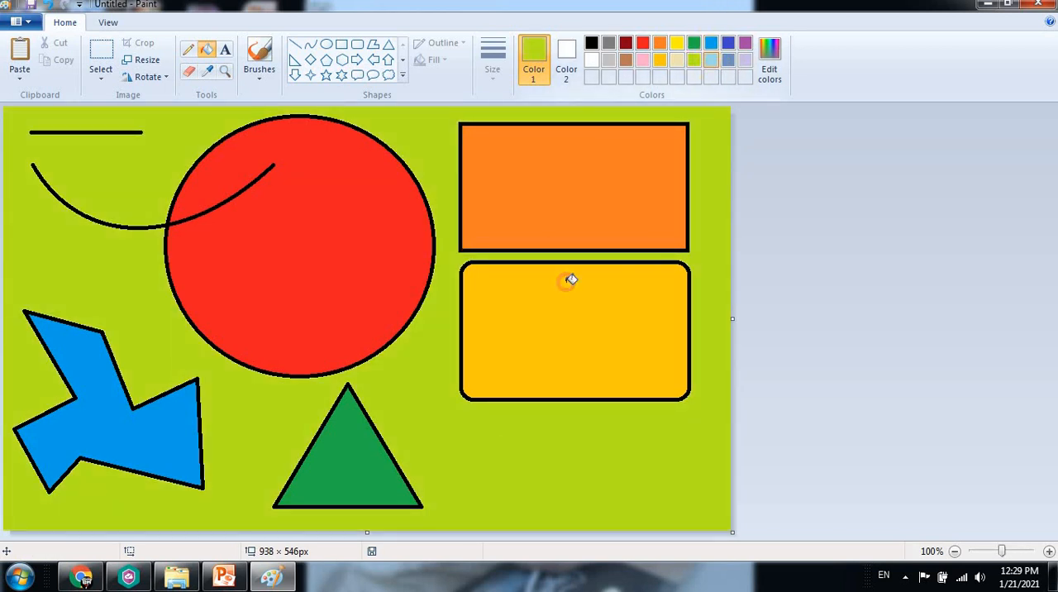
left_click(523, 419)
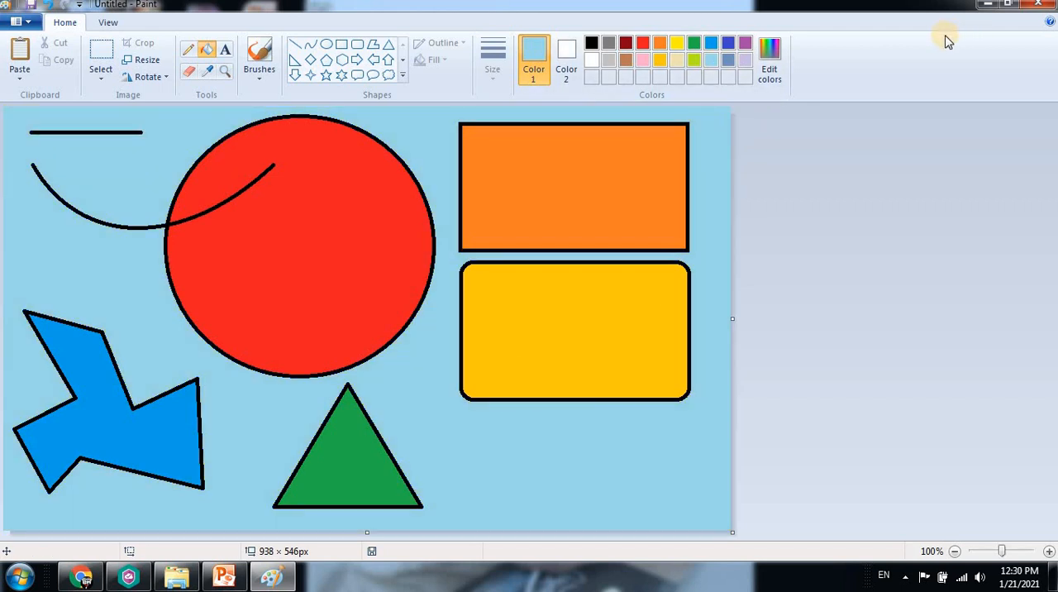